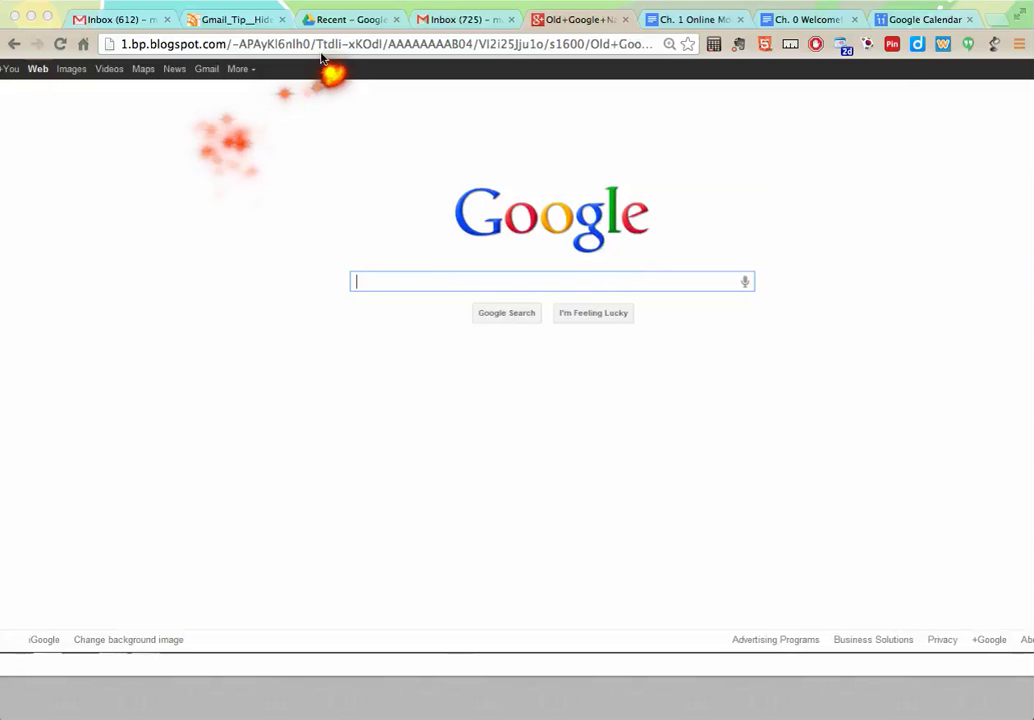
Step: Switch to the 'Inbox (612)' Gmail tab in Chrome
click(115, 19)
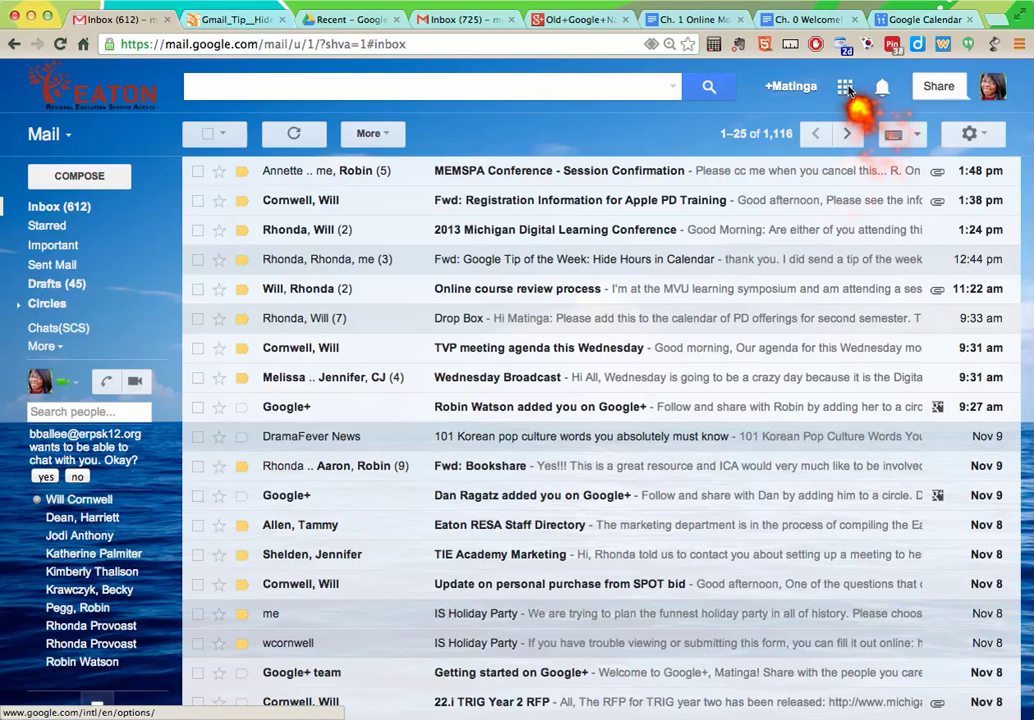
click(846, 87)
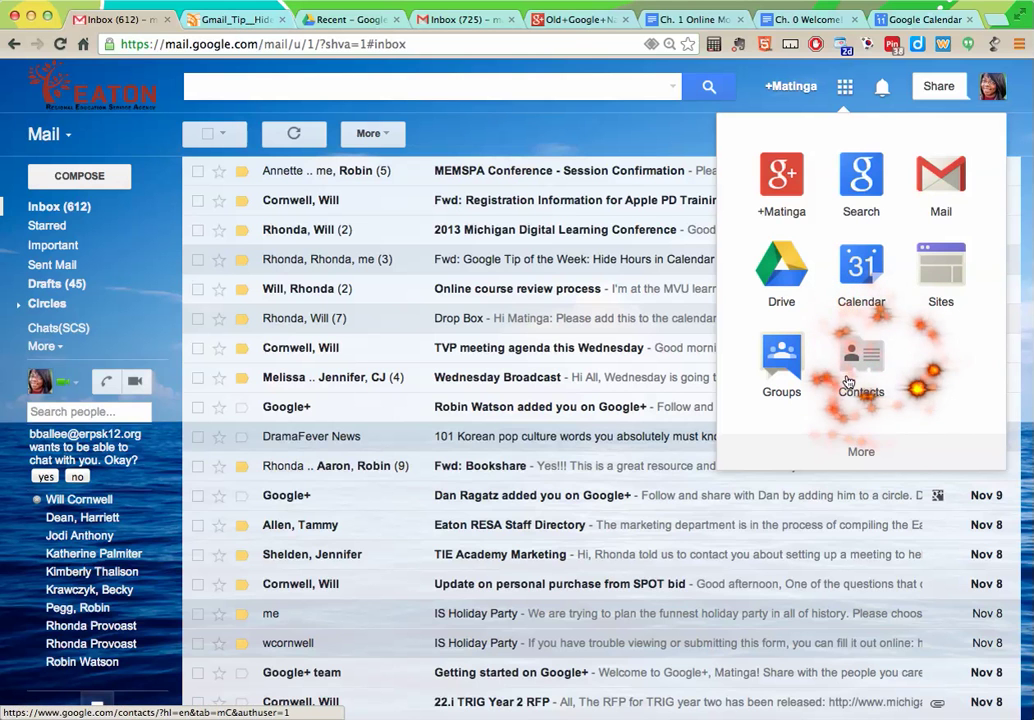
Step: Expand the Google apps launcher to show Maps, YouTube, News, Translate, Books, Blogger and Photos
click(862, 452)
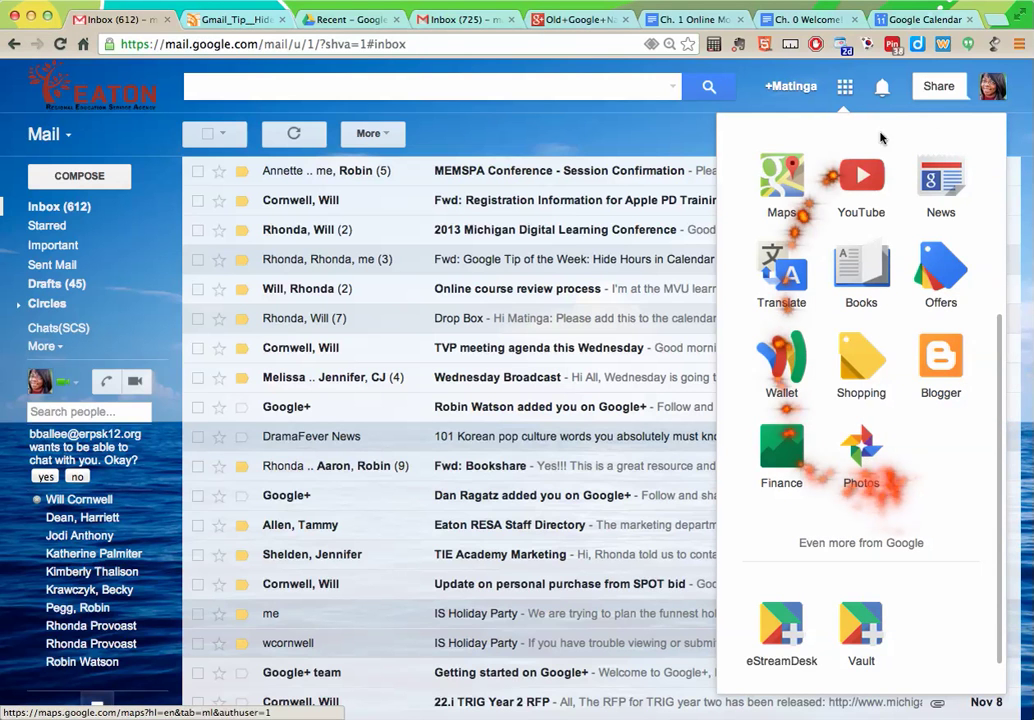